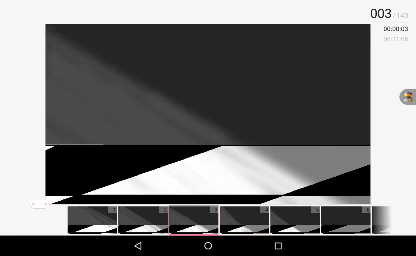
# Step: Preview the checkerboard animation and scrub it to frame 18 of 140
pyautogui.moveTo(80, 70); pyautogui.dragTo(170, 127)
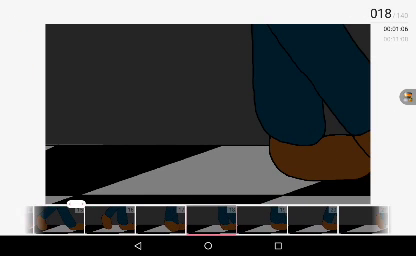
# Step: Scrub back and forth through the walking-leg frames around frames 15–19
pyautogui.moveTo(160, 219); pyautogui.dragTo(260, 219)
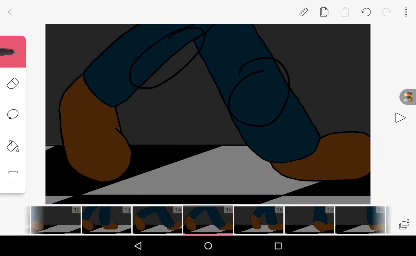
pyautogui.moveTo(230, 219); pyautogui.dragTo(180, 219)
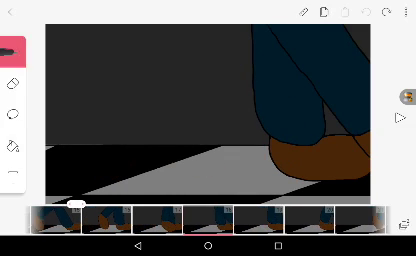
pyautogui.moveTo(230, 219); pyautogui.dragTo(180, 219)
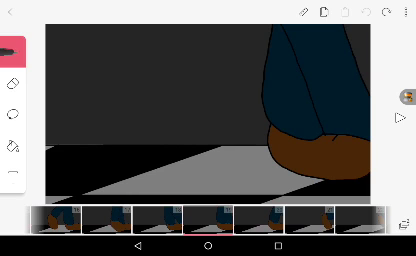
pyautogui.moveTo(230, 219); pyautogui.dragTo(175, 219)
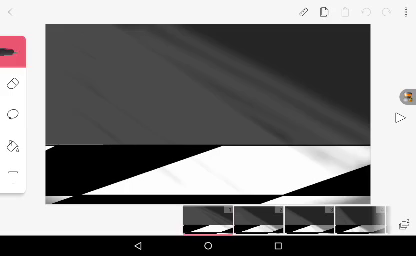
# Step: Restart playback, jump to frame 25 with the girl, and play from there
pyautogui.click(400, 117)
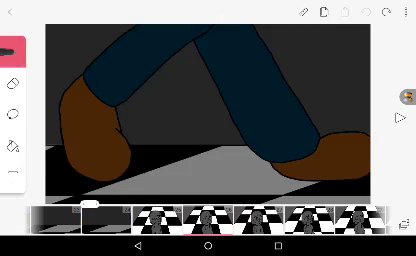
pyautogui.moveTo(200, 218); pyautogui.dragTo(250, 218)
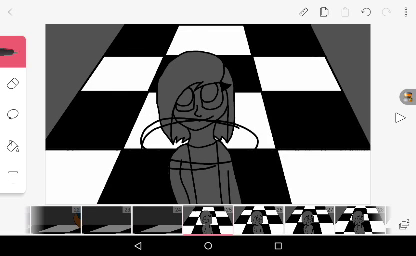
pyautogui.scroll(3, 208, 110)
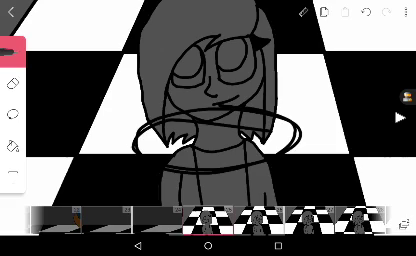
pyautogui.click(400, 117)
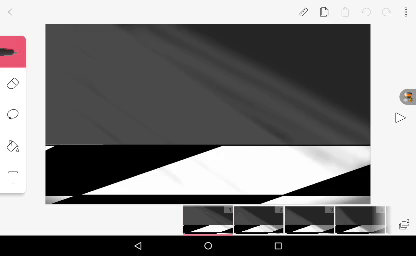
# Step: Scrub the frame strip back and forth to settle on frame 24, the scene start
pyautogui.click(400, 117)
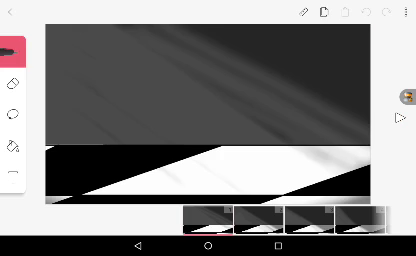
pyautogui.moveTo(300, 218); pyautogui.dragTo(150, 218)
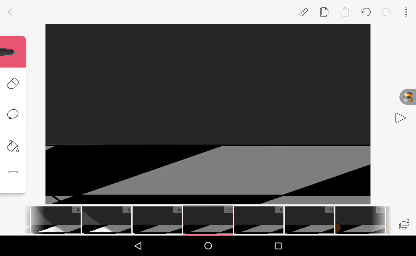
pyautogui.moveTo(300, 218); pyautogui.dragTo(250, 218)
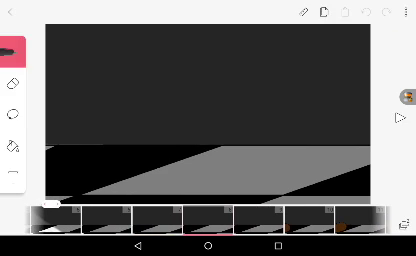
pyautogui.moveTo(300, 218)
pyautogui.mouseDown()
pyautogui.moveTo(100, 218)
pyautogui.moveTo(330, 218)
pyautogui.mouseUp()
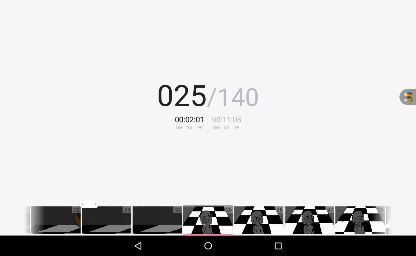
pyautogui.moveTo(250, 218)
pyautogui.mouseDown()
pyautogui.moveTo(150, 218)
pyautogui.moveTo(220, 218)
pyautogui.mouseUp()
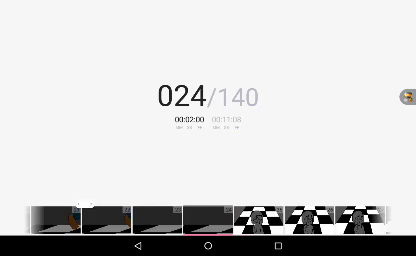
pyautogui.moveTo(250, 218)
pyautogui.mouseDown()
pyautogui.moveTo(150, 218)
pyautogui.moveTo(300, 218)
pyautogui.moveTo(130, 218)
pyautogui.moveTo(320, 218)
pyautogui.moveTo(200, 218)
pyautogui.moveTo(225, 218)
pyautogui.mouseUp()
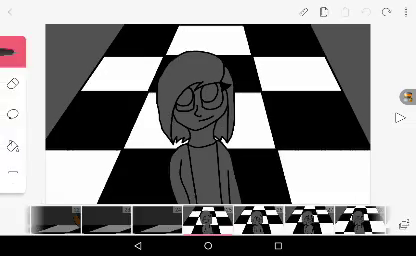
# Step: Replay the checkerboard scene animation six times from frame 24
pyautogui.click(400, 118)
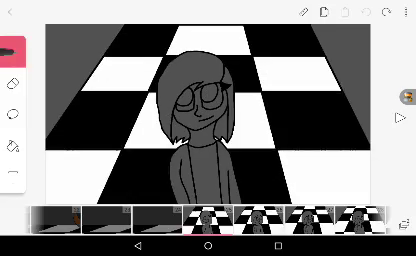
pyautogui.click(400, 118)
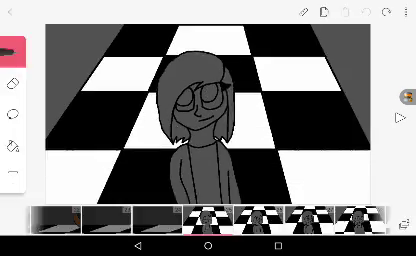
pyautogui.click(400, 118)
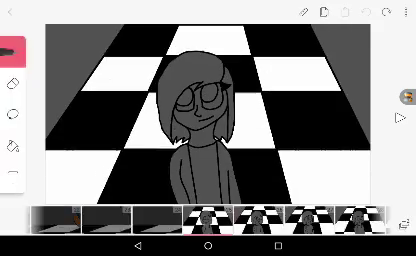
pyautogui.click(400, 118)
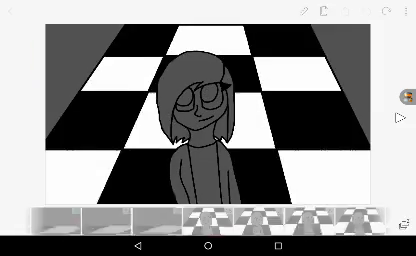
pyautogui.click(400, 118)
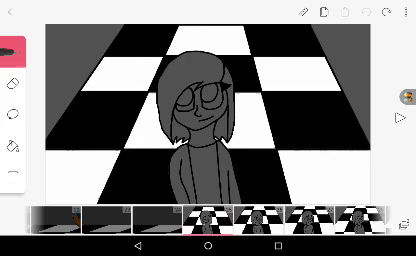
pyautogui.click(400, 118)
pyautogui.click(400, 118)
pyautogui.click(400, 118)
pyautogui.moveTo(62, 38); pyautogui.dragTo(65, 36)
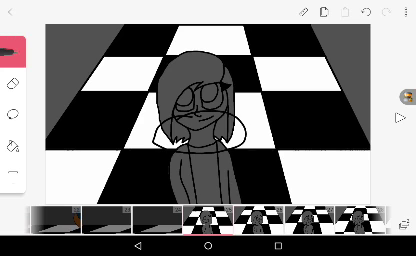
pyautogui.click(366, 12)
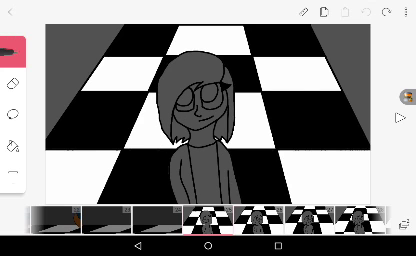
pyautogui.moveTo(290, 95); pyautogui.dragTo(370, 70)
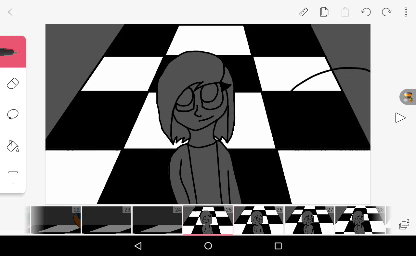
pyautogui.click(366, 12)
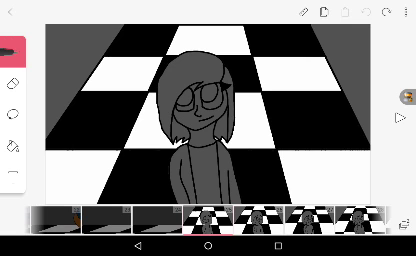
pyautogui.moveTo(345, 50); pyautogui.dragTo(362, 42)
pyautogui.click(366, 12)
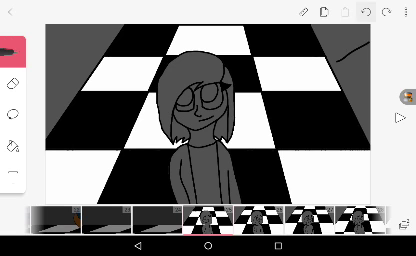
pyautogui.click(400, 117)
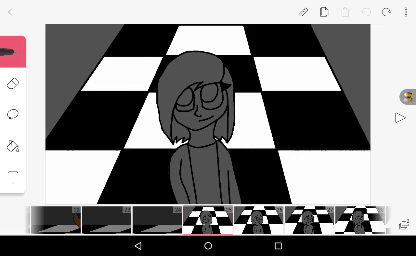
pyautogui.click(400, 117)
pyautogui.click(400, 118)
pyautogui.click(208, 118)
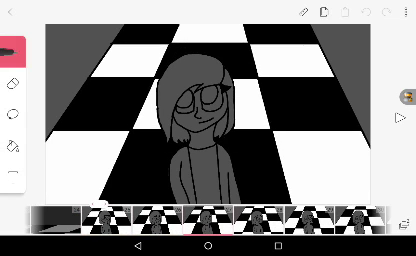
pyautogui.moveTo(150, 218); pyautogui.dragTo(250, 218)
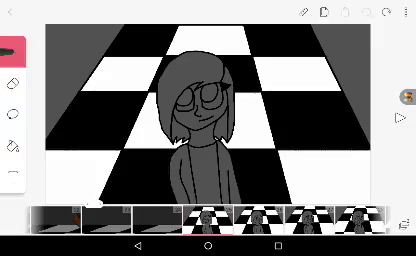
pyautogui.click(400, 118)
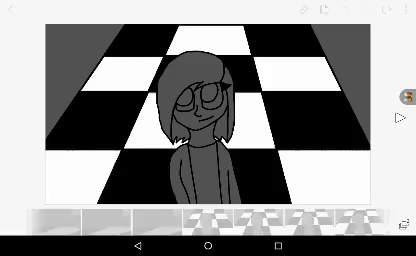
pyautogui.click(400, 118)
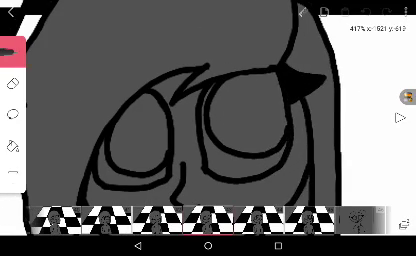
pyautogui.click(408, 96)
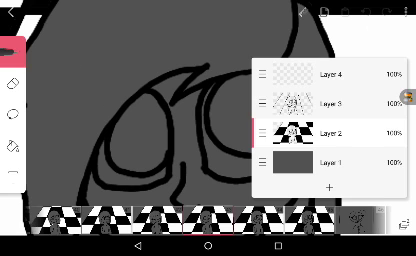
pyautogui.click(330, 103)
pyautogui.click(330, 132)
pyautogui.click(160, 120)
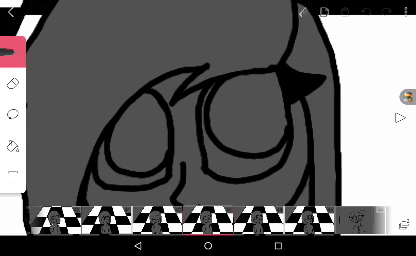
pyautogui.scroll(-5, 208, 120)
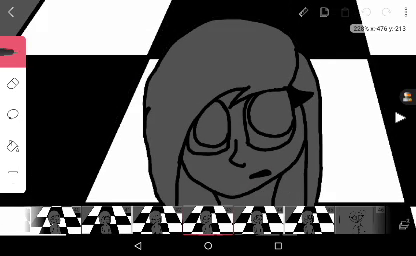
pyautogui.scroll(-5, 208, 120)
# Step: Start and stop the FNAF animation playback twice
pyautogui.click(400, 117)
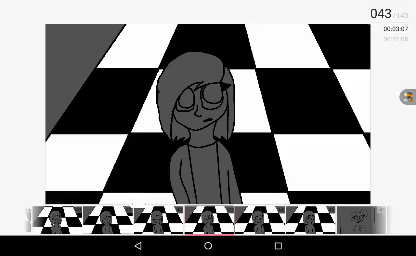
pyautogui.click(208, 120)
pyautogui.click(400, 117)
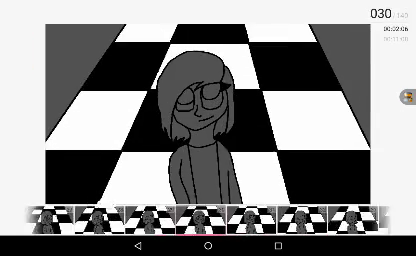
pyautogui.click(208, 120)
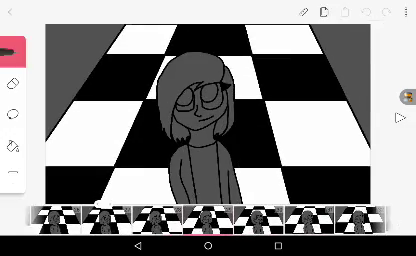
# Step: Scrub back to the early frames, then play and stop the FNAF animation
pyautogui.moveTo(100, 220); pyautogui.dragTo(350, 220)
pyautogui.click(400, 117)
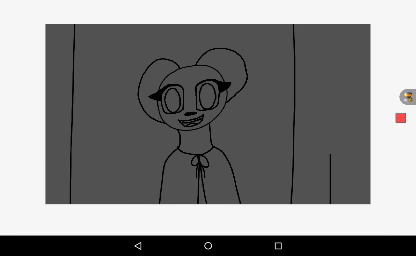
pyautogui.click(400, 117)
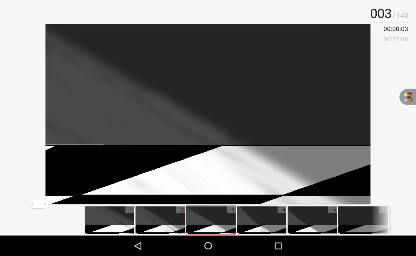
# Step: Leave the FNAF episode for the project gallery and open the cartoon character project
pyautogui.click(8, 12)
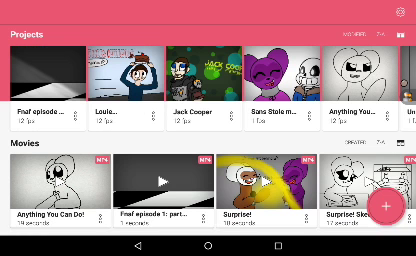
pyautogui.hscroll(3, 208, 85)
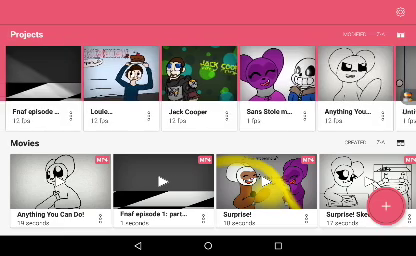
pyautogui.hscroll(-3, 208, 85)
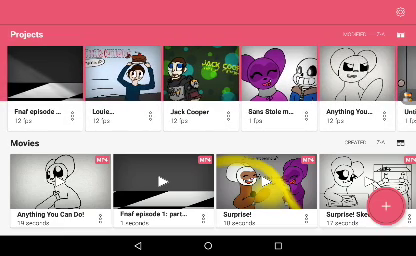
pyautogui.hscroll(4, 208, 85)
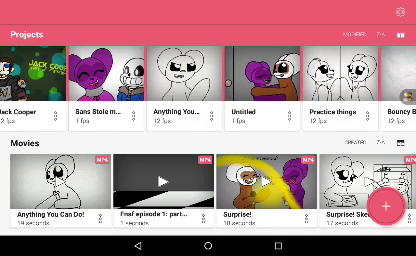
pyautogui.click(180, 75)
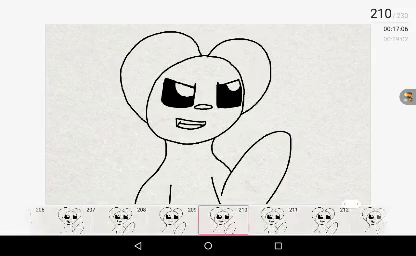
pyautogui.hscroll(-7, 208, 218)
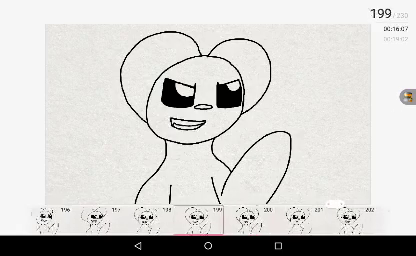
# Step: Scrub the cartoon character timeline back toward the start and play the animation
pyautogui.moveTo(60, 218); pyautogui.dragTo(370, 218)
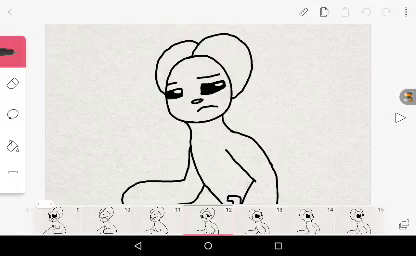
pyautogui.moveTo(208, 218)
pyautogui.mouseDown()
pyautogui.moveTo(60, 218)
pyautogui.moveTo(370, 218)
pyautogui.mouseUp()
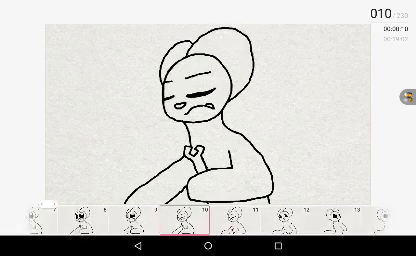
pyautogui.click(400, 117)
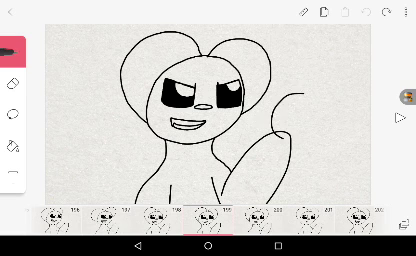
# Step: Undo a test oval, scrub to the wavy-mouth frame, then sketch and undo its outline
pyautogui.moveTo(303, 95); pyautogui.dragTo(300, 97)
pyautogui.click(366, 12)
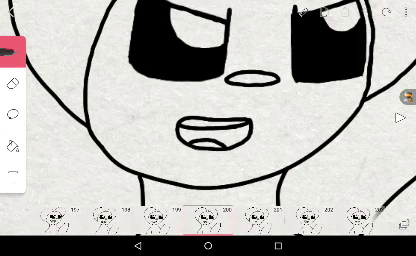
pyautogui.moveTo(250, 218); pyautogui.dragTo(150, 218)
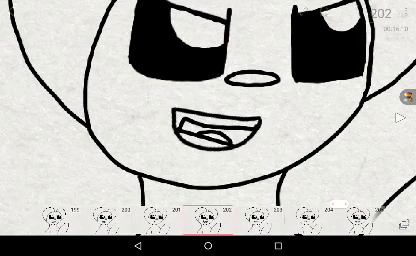
pyautogui.moveTo(250, 218); pyautogui.dragTo(200, 218)
pyautogui.moveTo(250, 218)
pyautogui.mouseDown()
pyautogui.moveTo(200, 218)
pyautogui.moveTo(250, 218)
pyautogui.mouseUp()
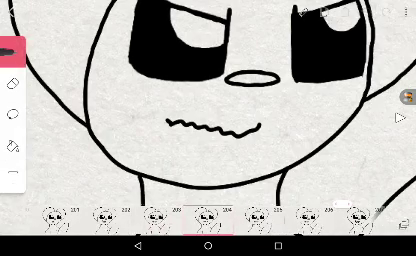
pyautogui.scroll(5, 200, 120)
pyautogui.moveTo(100, 118)
pyautogui.mouseDown()
pyautogui.moveTo(260, 125)
pyautogui.moveTo(190, 95)
pyautogui.mouseUp()
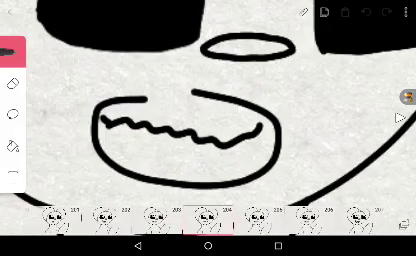
pyautogui.hotkey('ctrl', 'z')
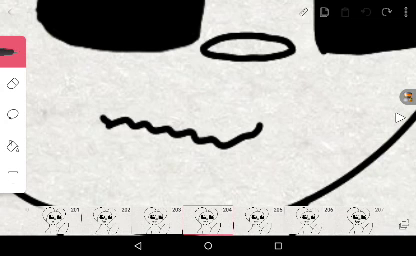
# Step: Undo an oval drawn around the mouth, return to the open-mouth frame, and expand playback options
pyautogui.moveTo(105, 118)
pyautogui.mouseDown()
pyautogui.moveTo(260, 80)
pyautogui.moveTo(110, 125)
pyautogui.mouseUp()
pyautogui.click(366, 12)
pyautogui.moveTo(150, 218); pyautogui.dragTo(250, 218)
pyautogui.moveTo(180, 218); pyautogui.dragTo(230, 218)
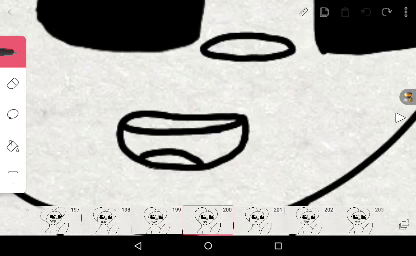
pyautogui.click(407, 96)
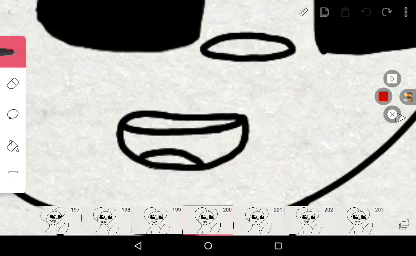